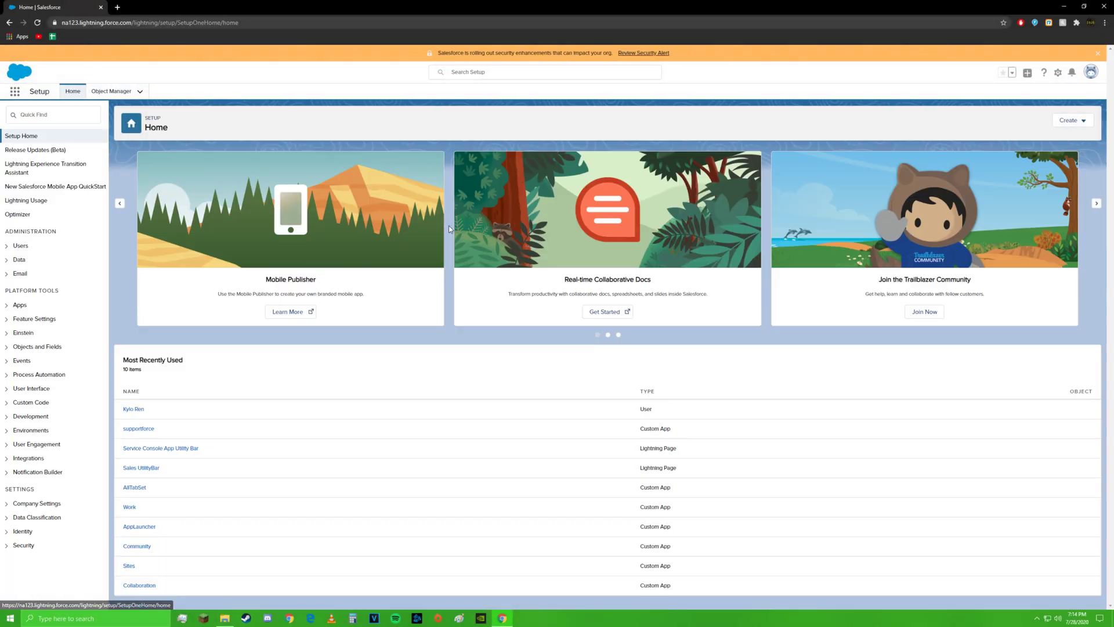
click(14, 91)
click(16, 93)
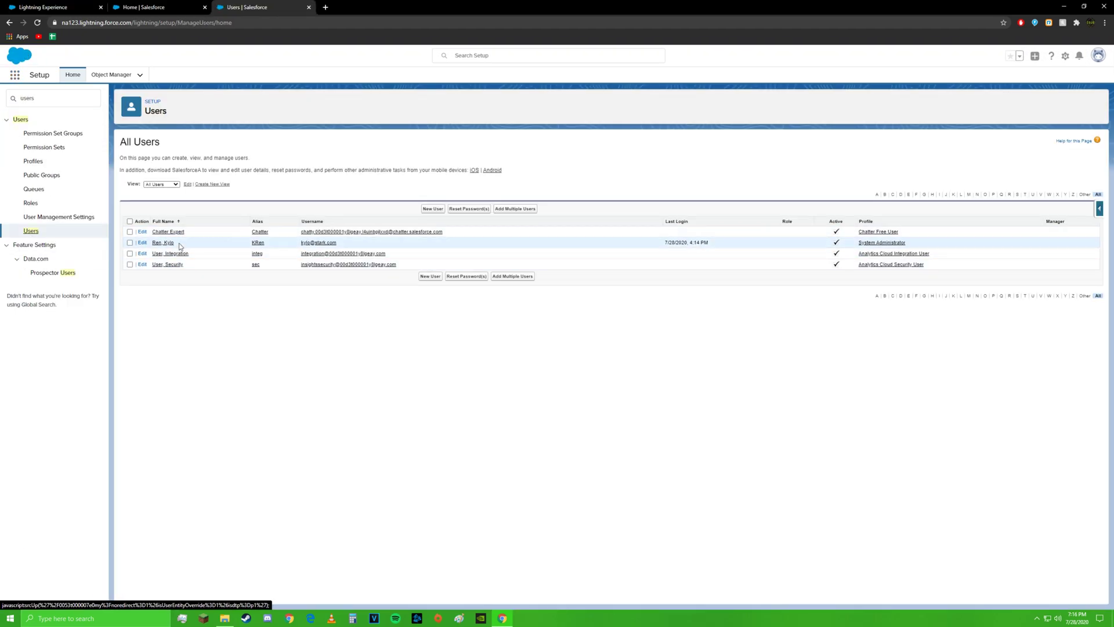
- Open the System Administrator profile from the user list and put it into edit mode
click(882, 242)
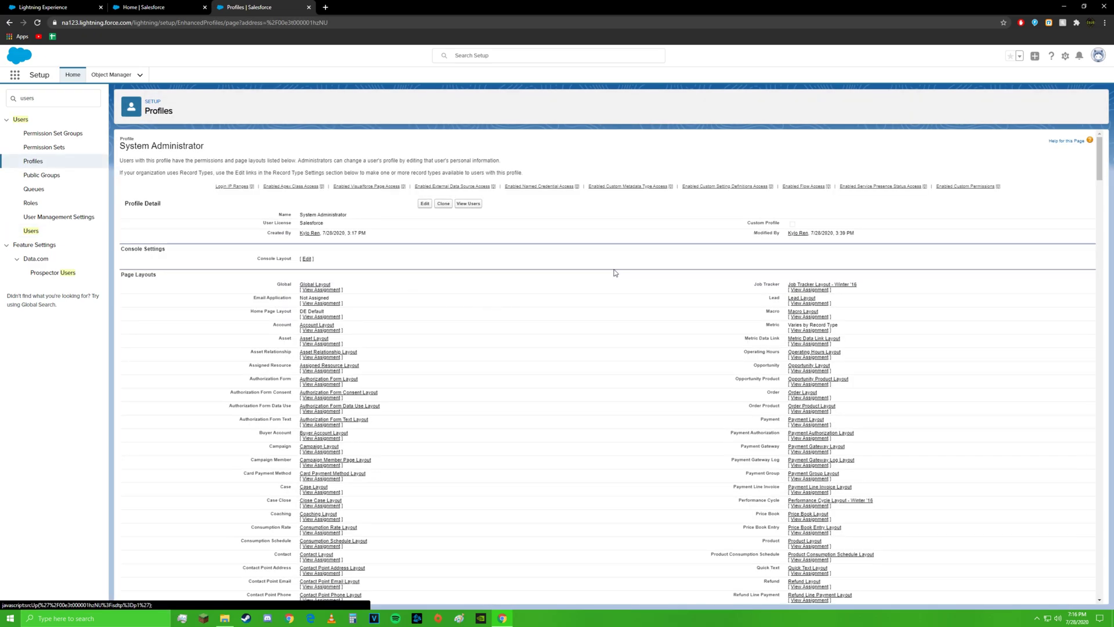
key(ctrl+f)
click(424, 203)
click(1000, 39)
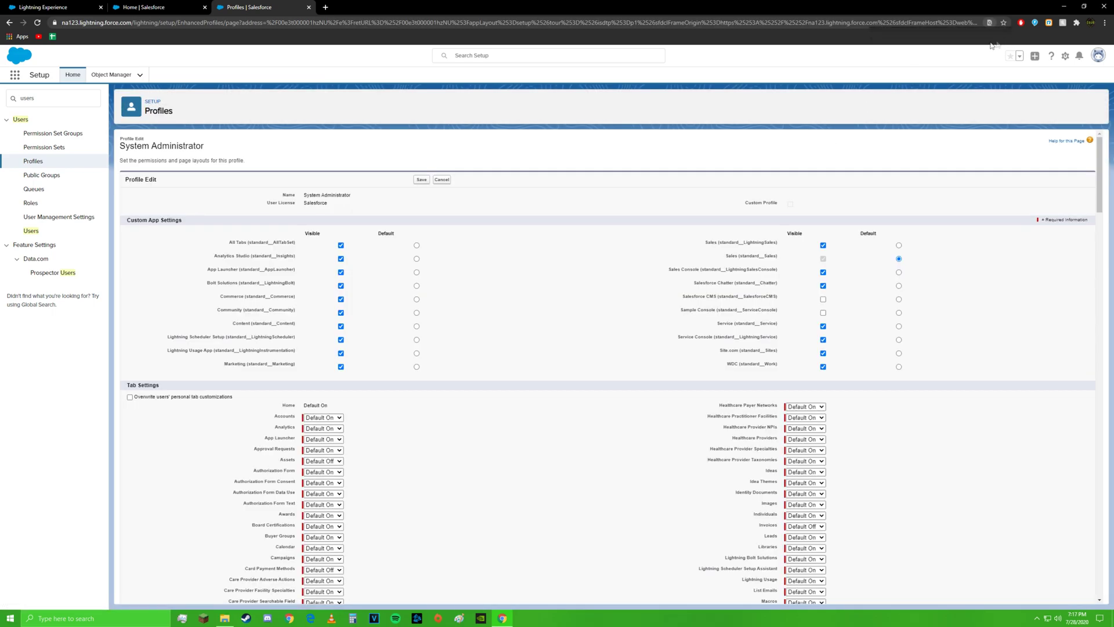
- Search the profile for "macro" and examine the Macros tab setting, Run Macros on Multiple Records and the Macros object permissions
key(ctrl+f)
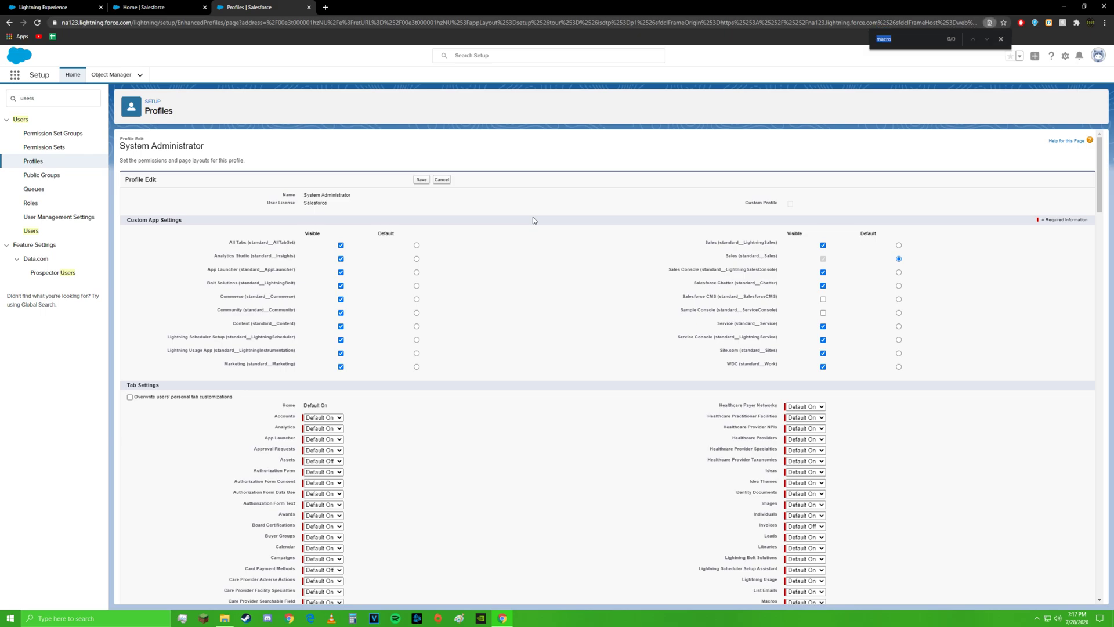
key(Return)
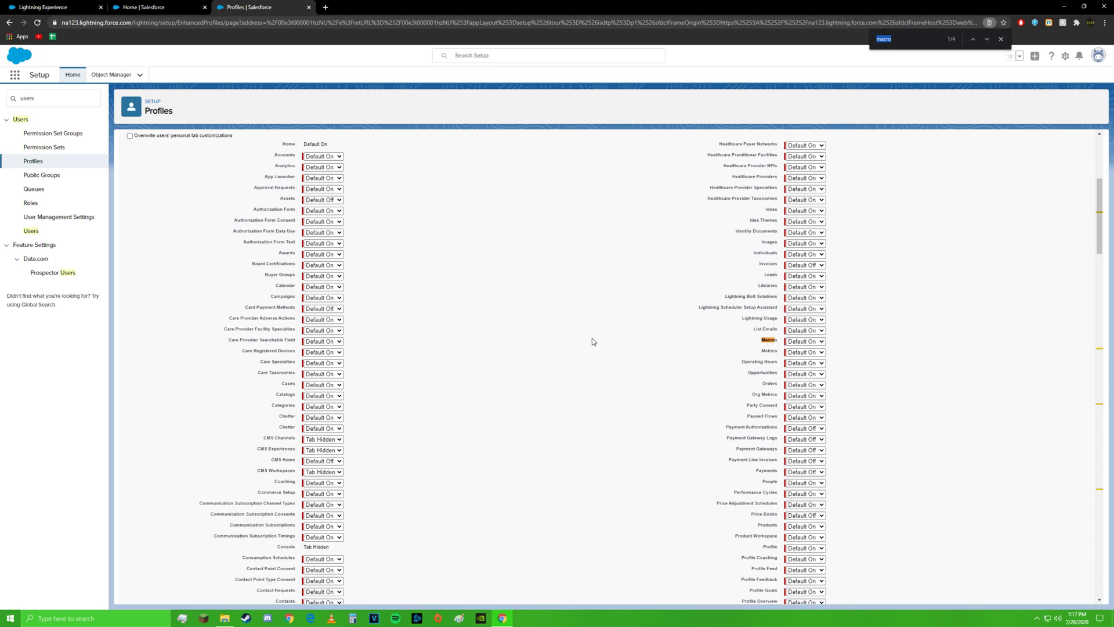
scroll(592, 338, down, 3)
scroll(592, 341, down, 10)
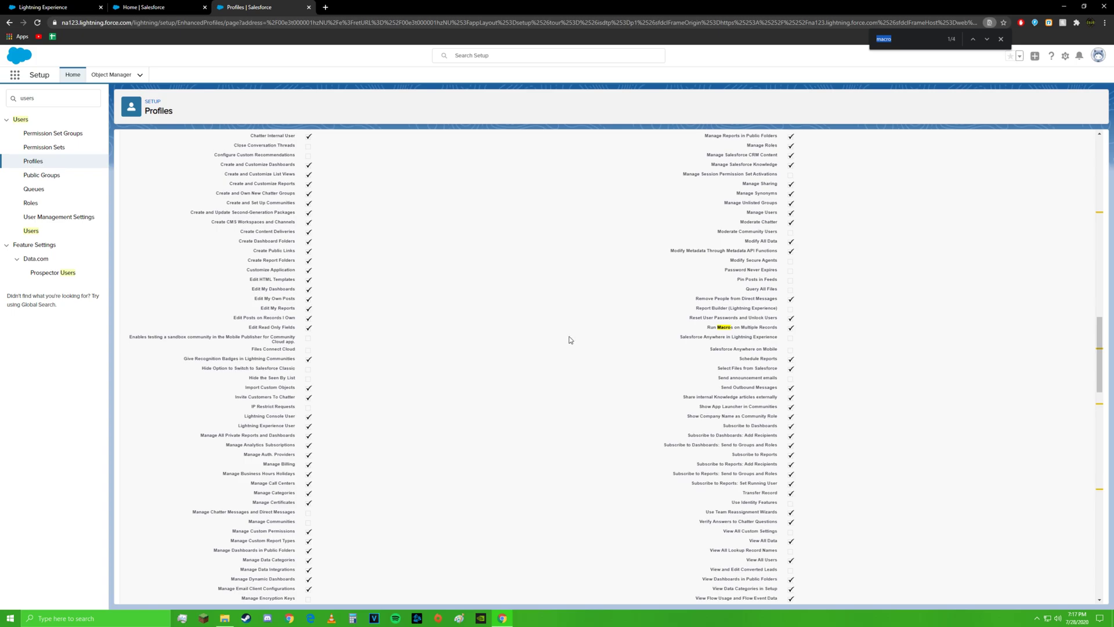
scroll(569, 340, down, 10)
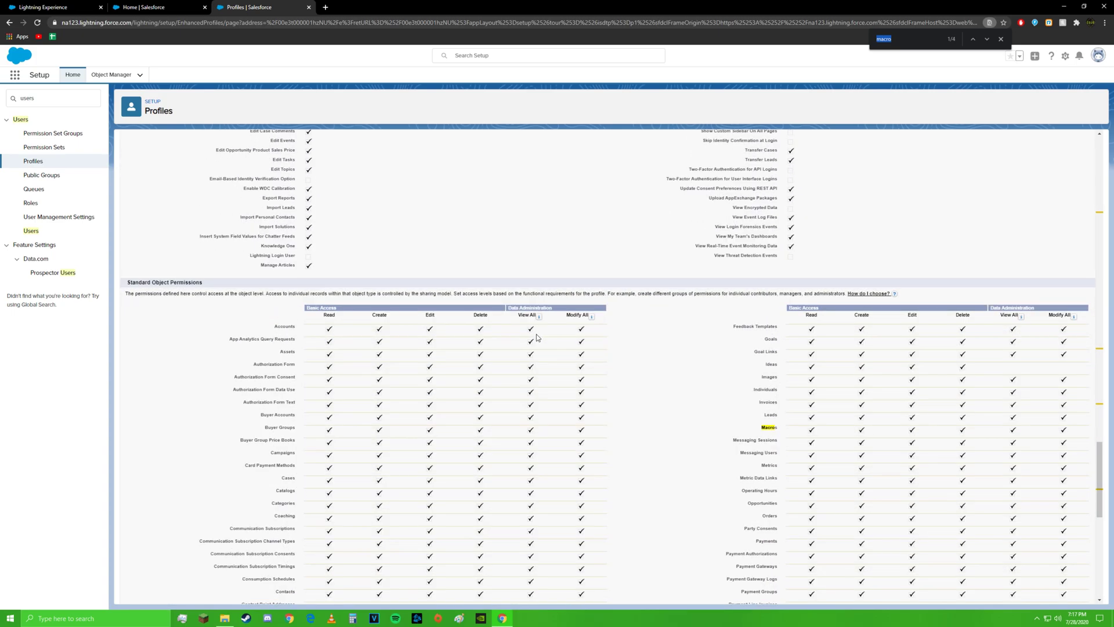
scroll(536, 334, down, 1)
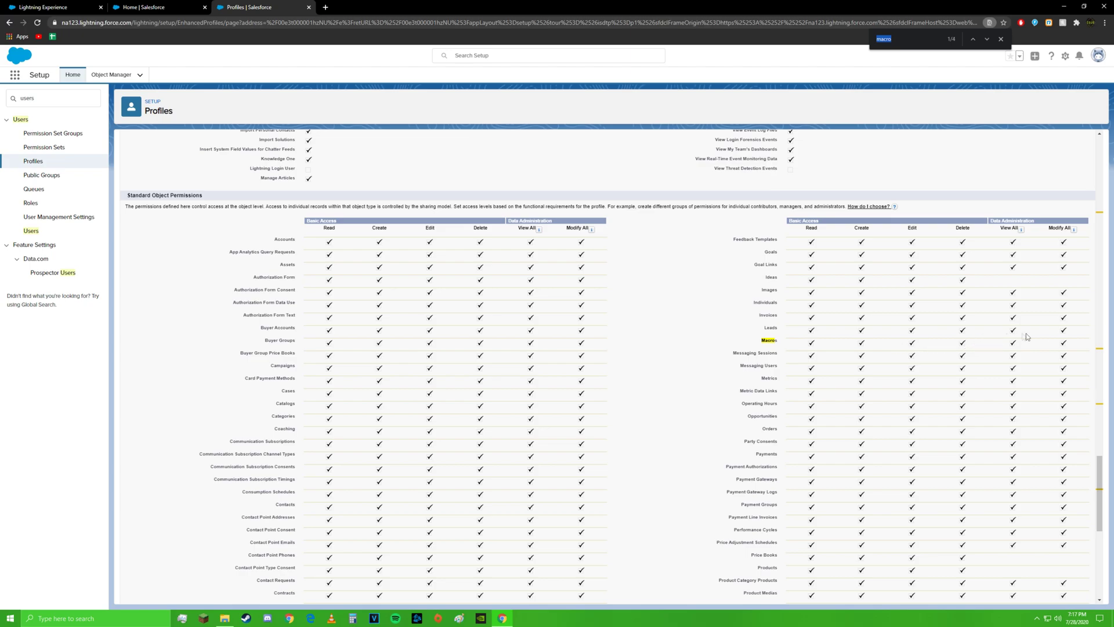
scroll(667, 345, down, 5)
scroll(662, 348, up, 6)
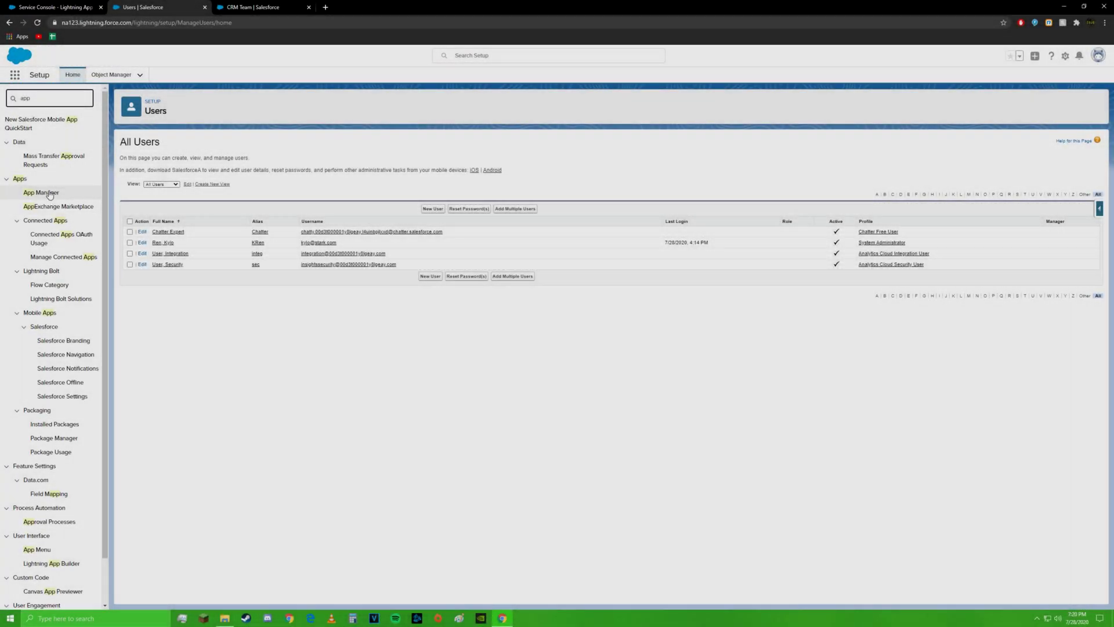
- Open the Service Console Lightning app for editing from the App Manager
click(50, 193)
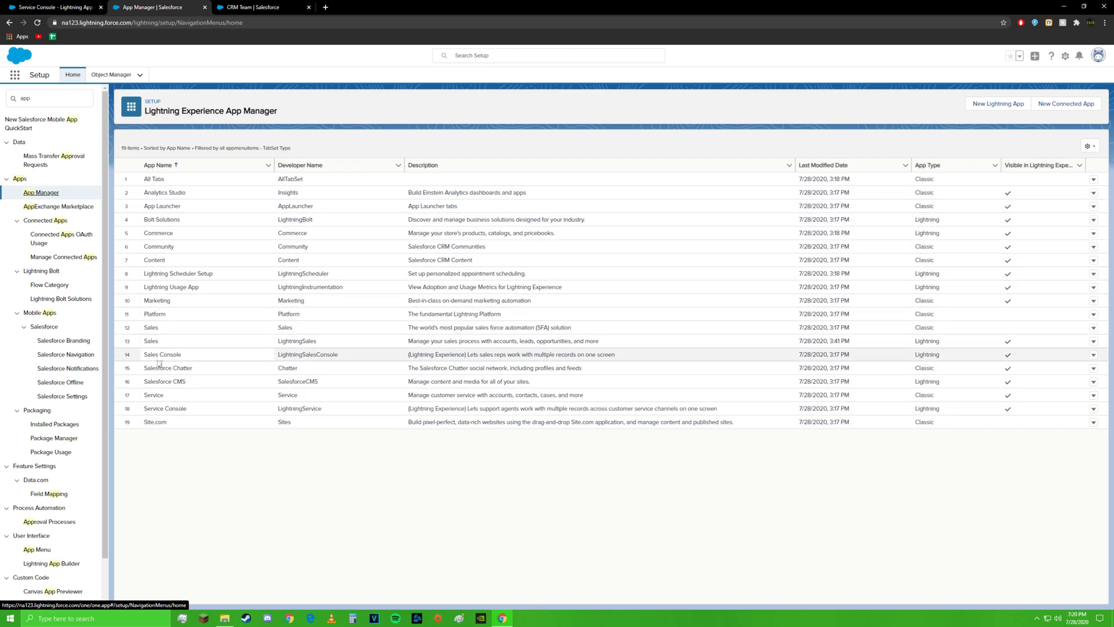
drag(144, 411, 320, 412)
click(1093, 408)
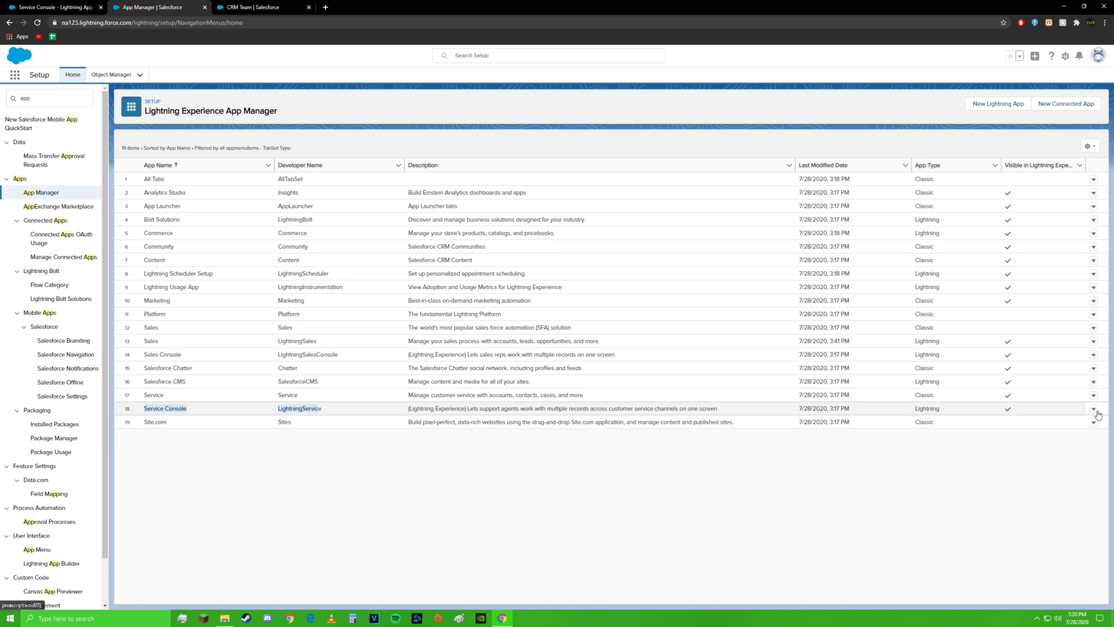
click(1074, 423)
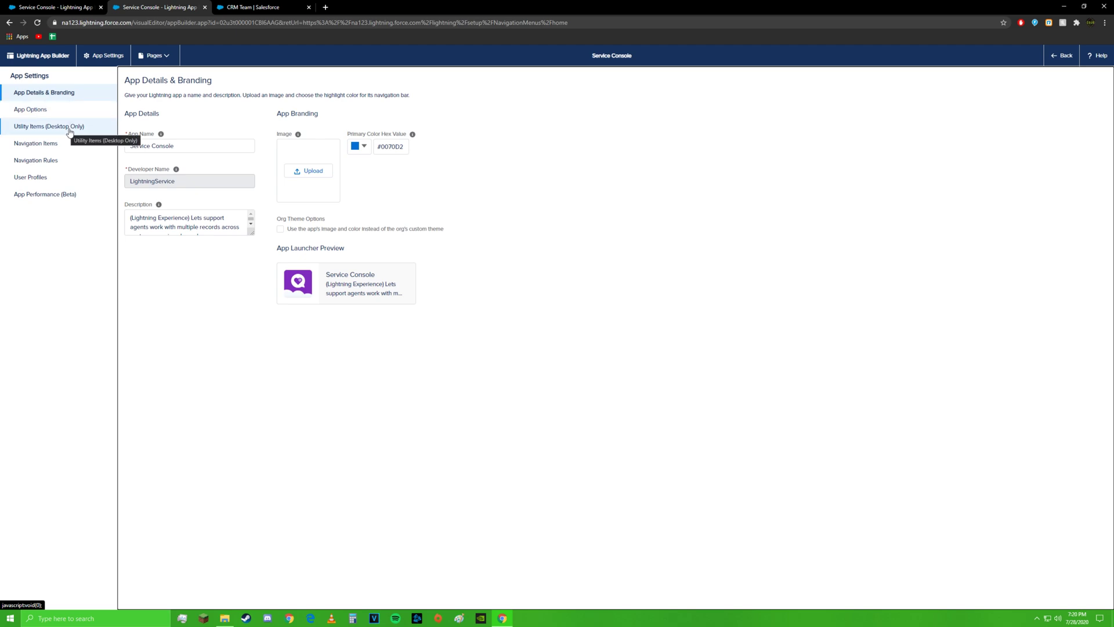
- Add Macros as a utility item of the Service Console app, save it and return to Setup
click(69, 132)
click(163, 120)
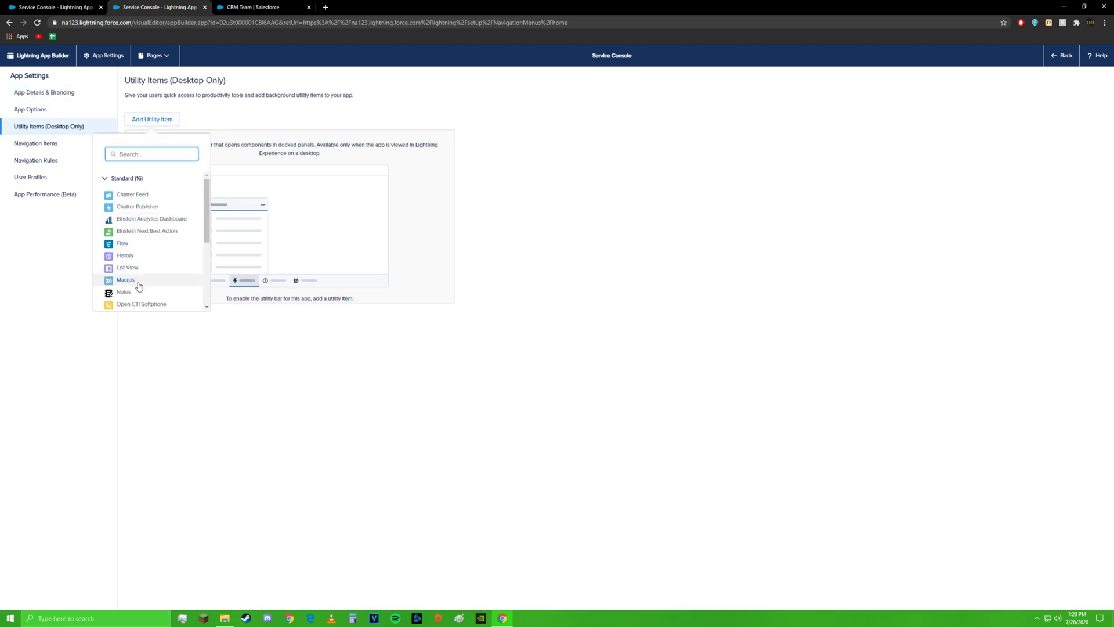
click(125, 280)
click(641, 596)
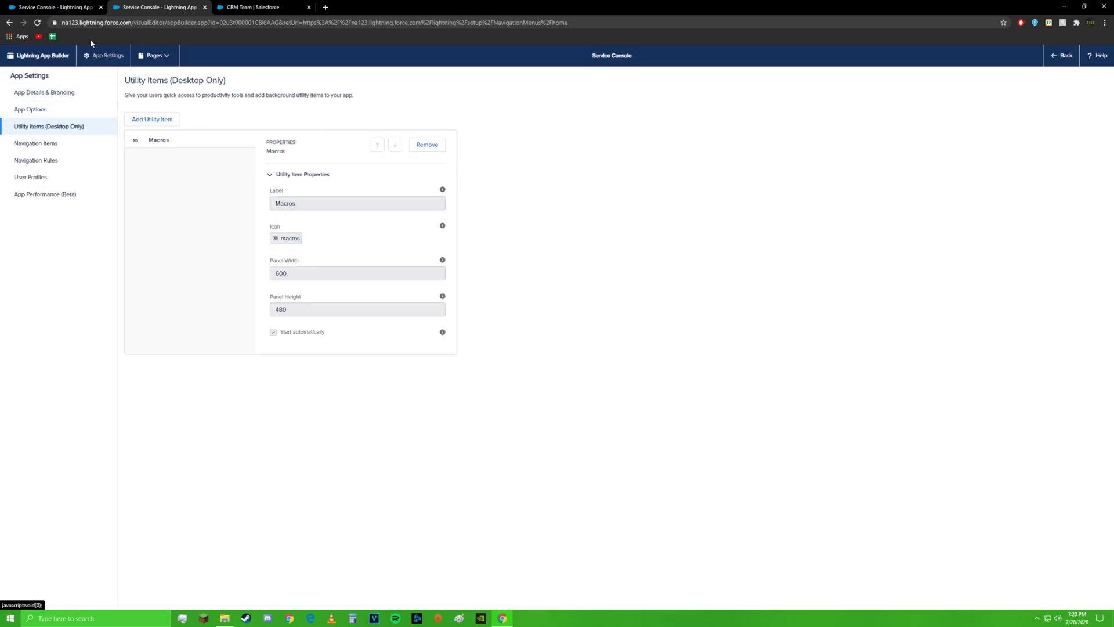
click(1049, 55)
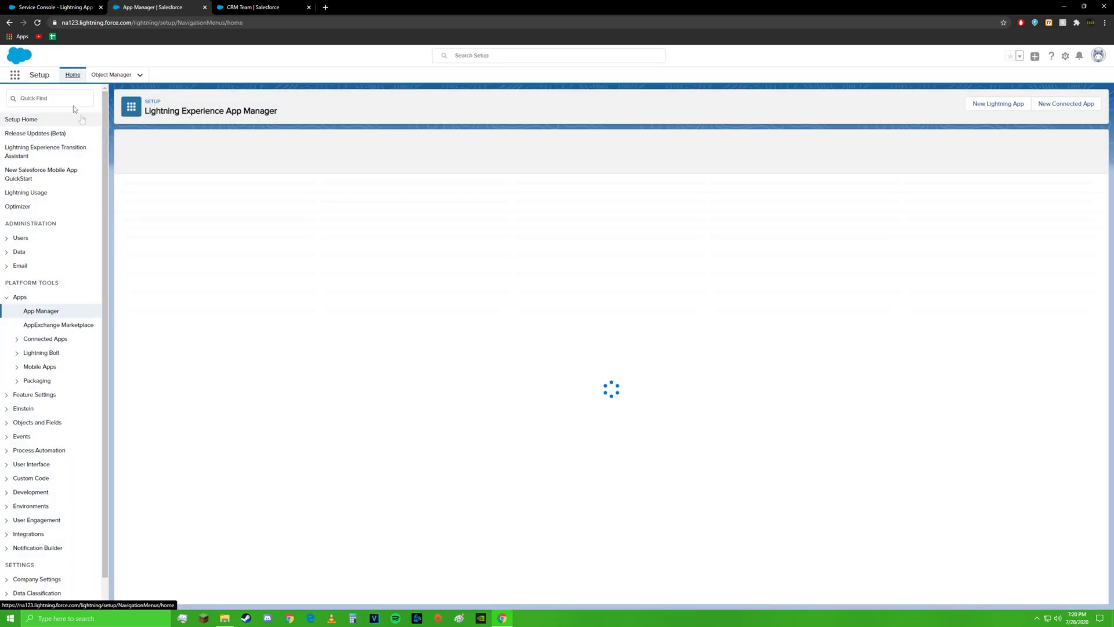
- Switch from the Marketing app to the Service Console and open its Macros utility
click(250, 7)
click(15, 74)
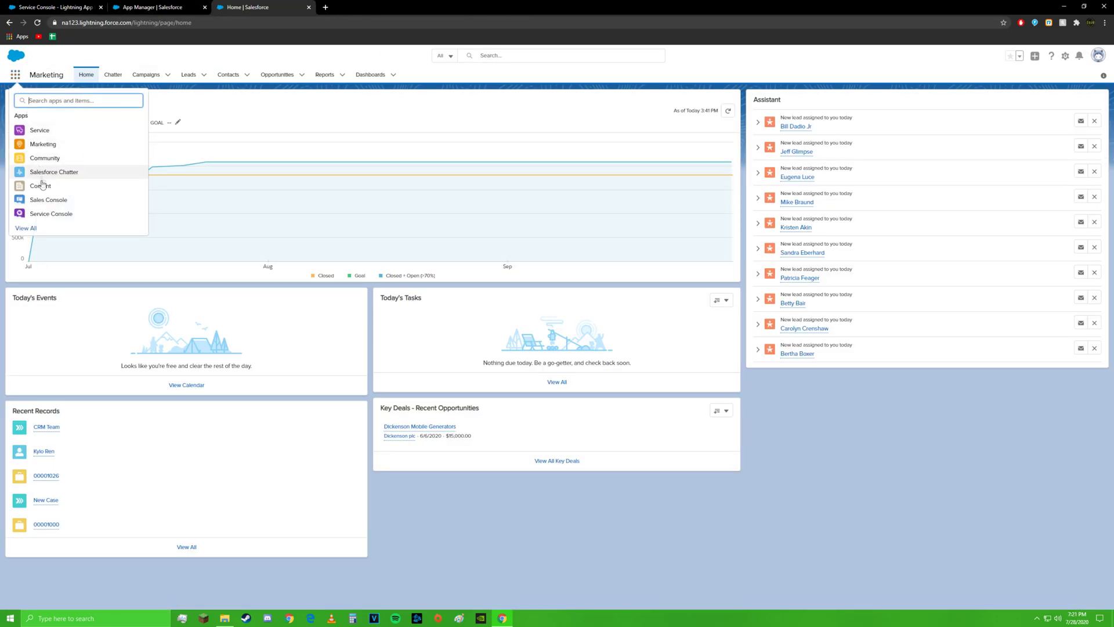
click(49, 214)
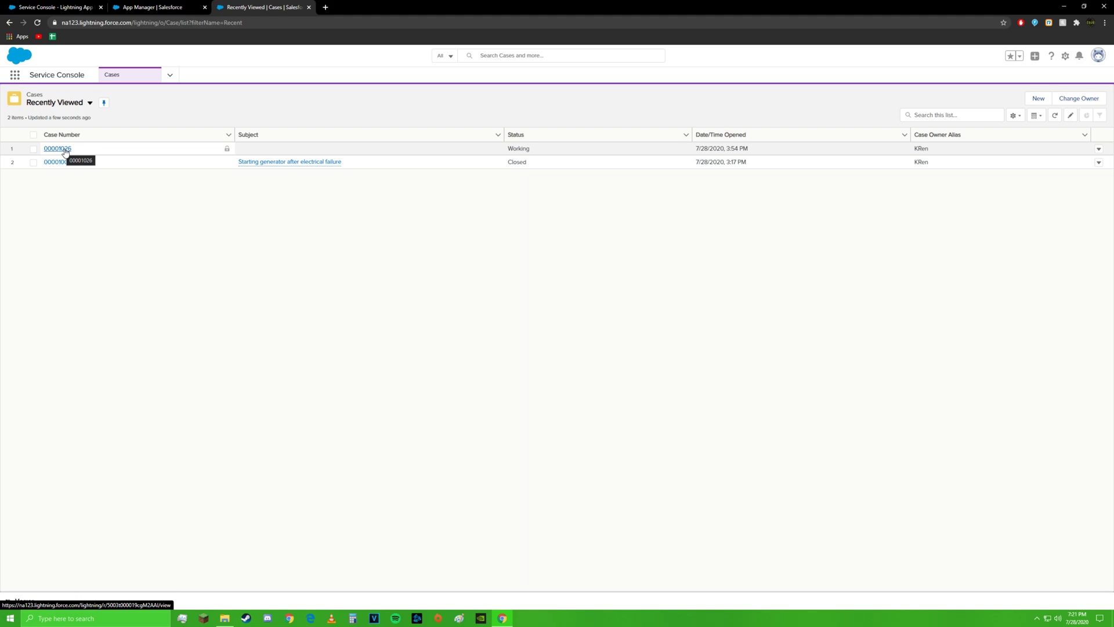
click(22, 603)
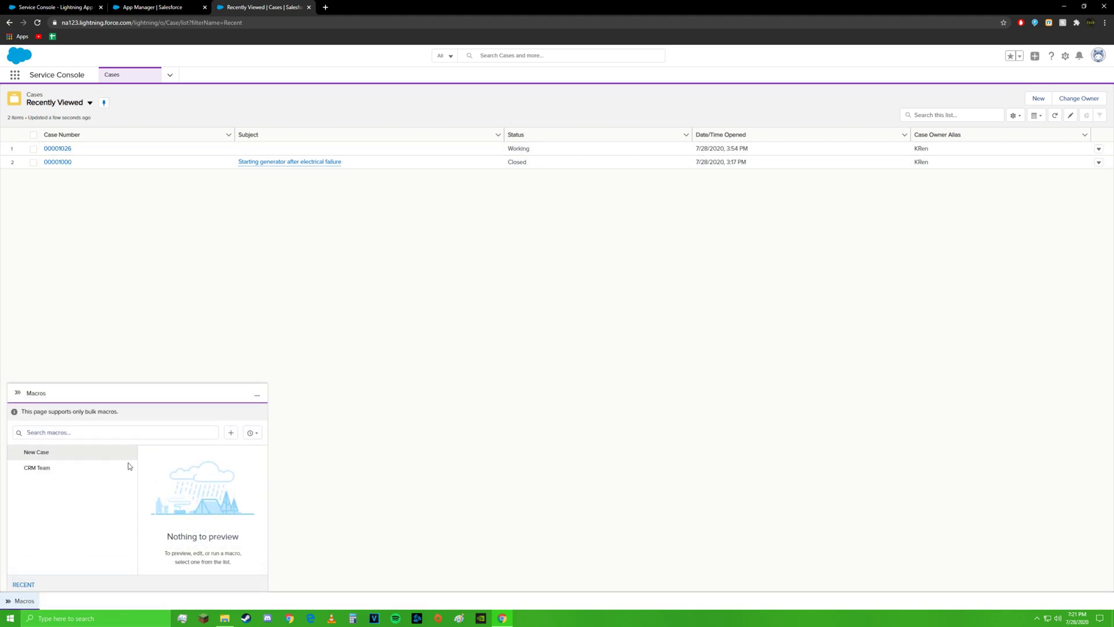
- Create a Case macro named "High Priority (Assign to Me)" with the description "This will quickly update cases to high priority"
click(231, 433)
click(364, 160)
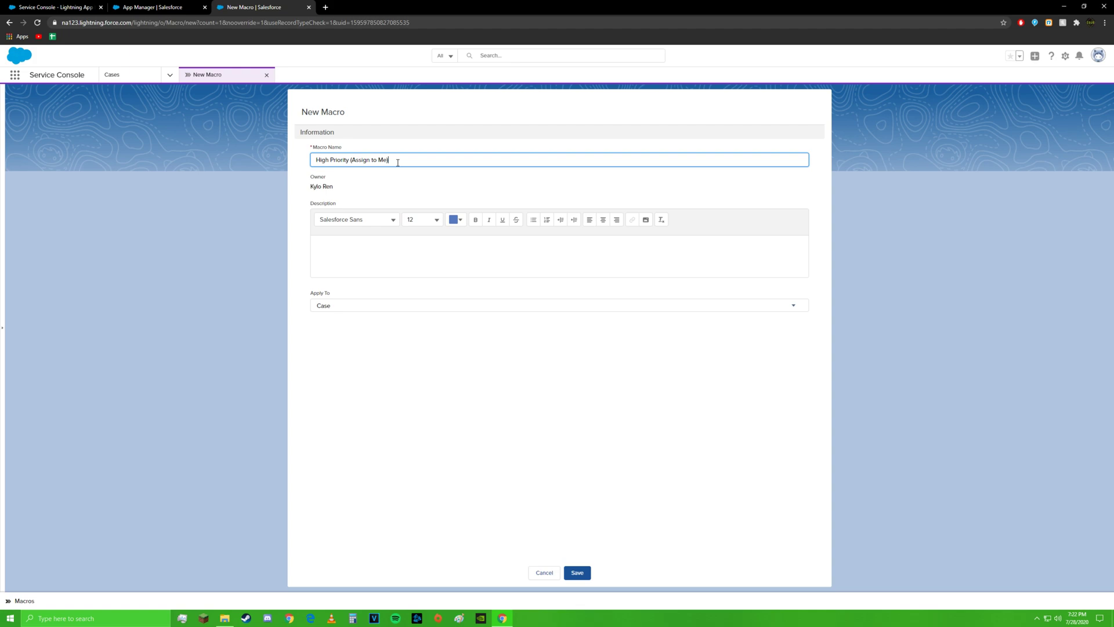
drag(398, 163, 355, 163)
click(356, 265)
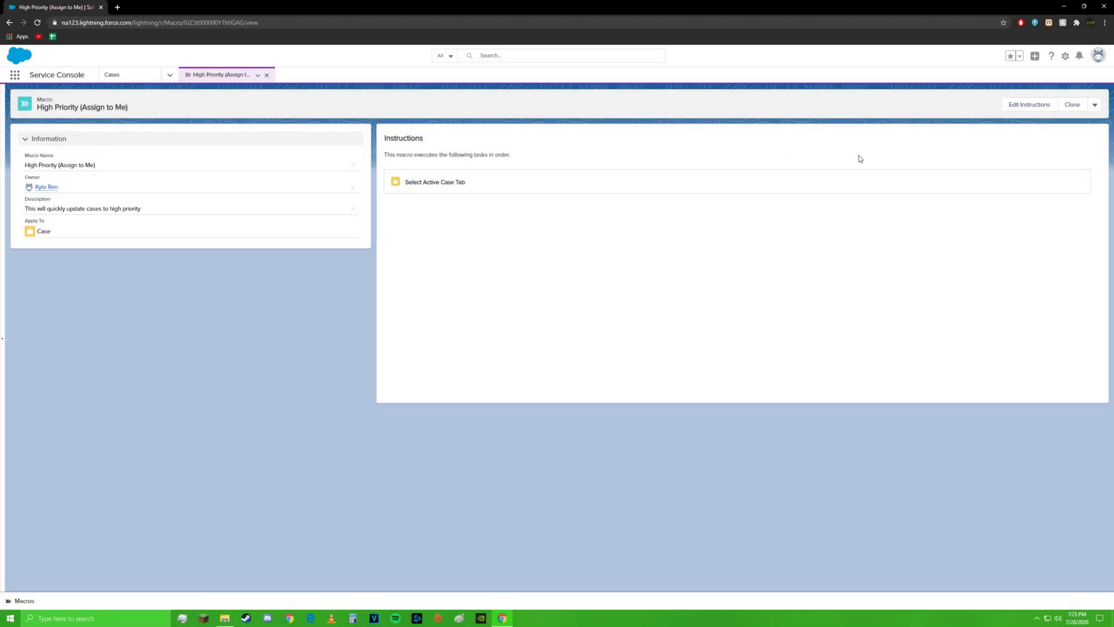
- Edit the new macro's instructions, adding an Update Case action that sets Case Owner to the macro owner
click(1019, 108)
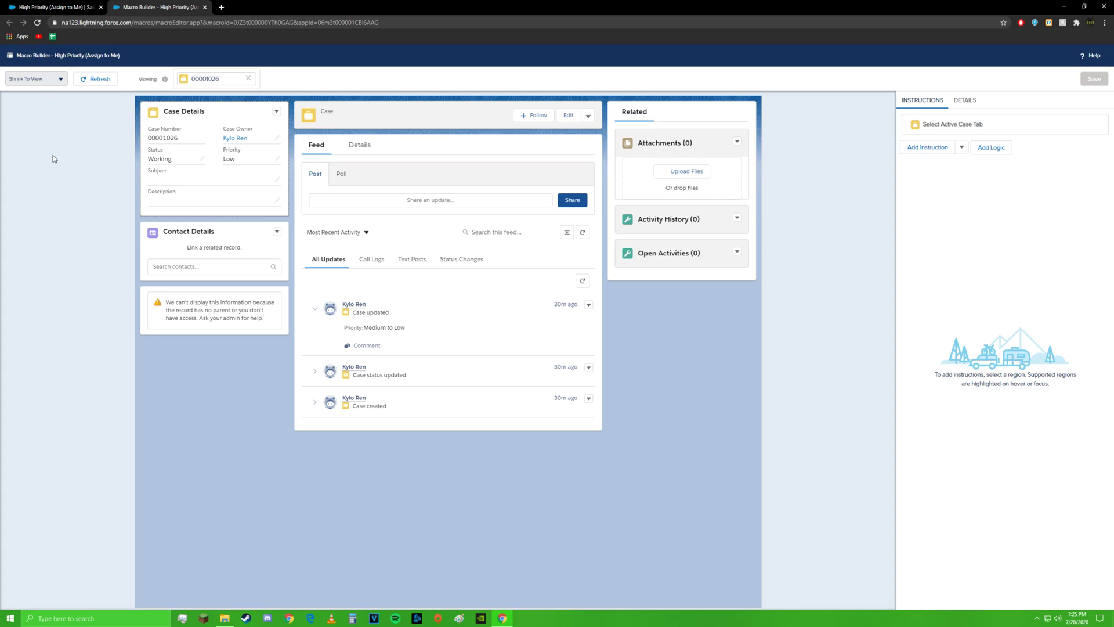
click(243, 189)
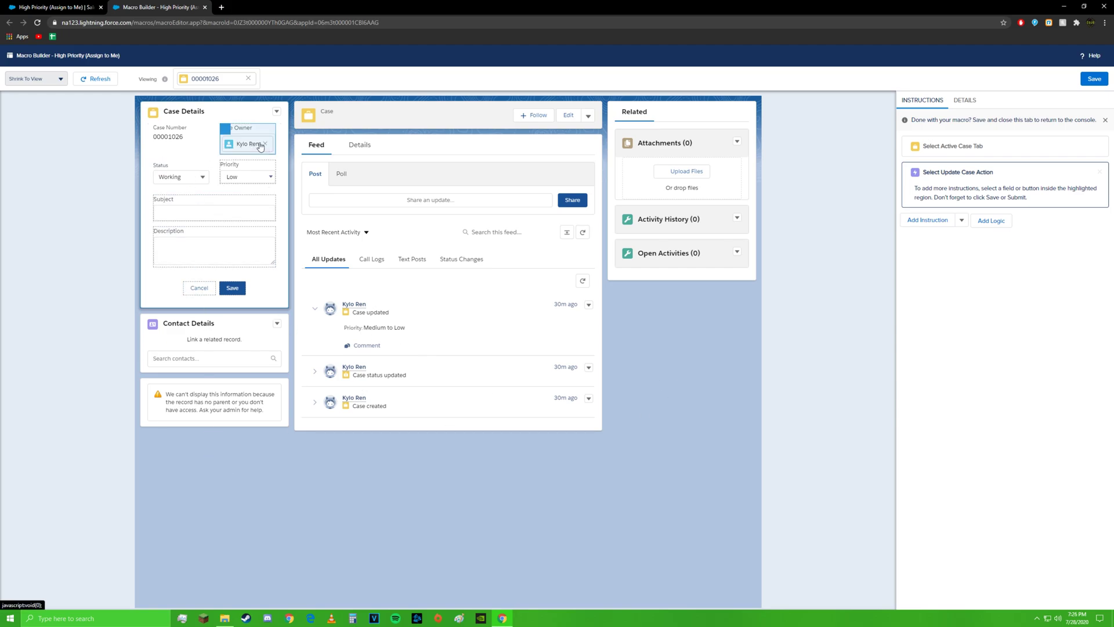
click(229, 132)
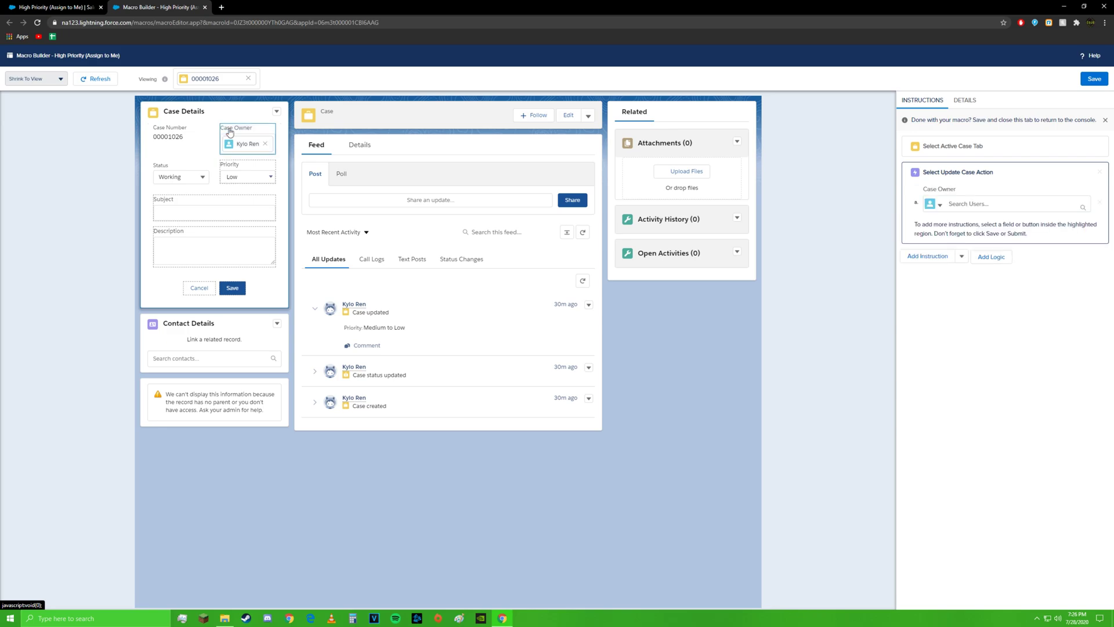
click(1012, 204)
click(993, 224)
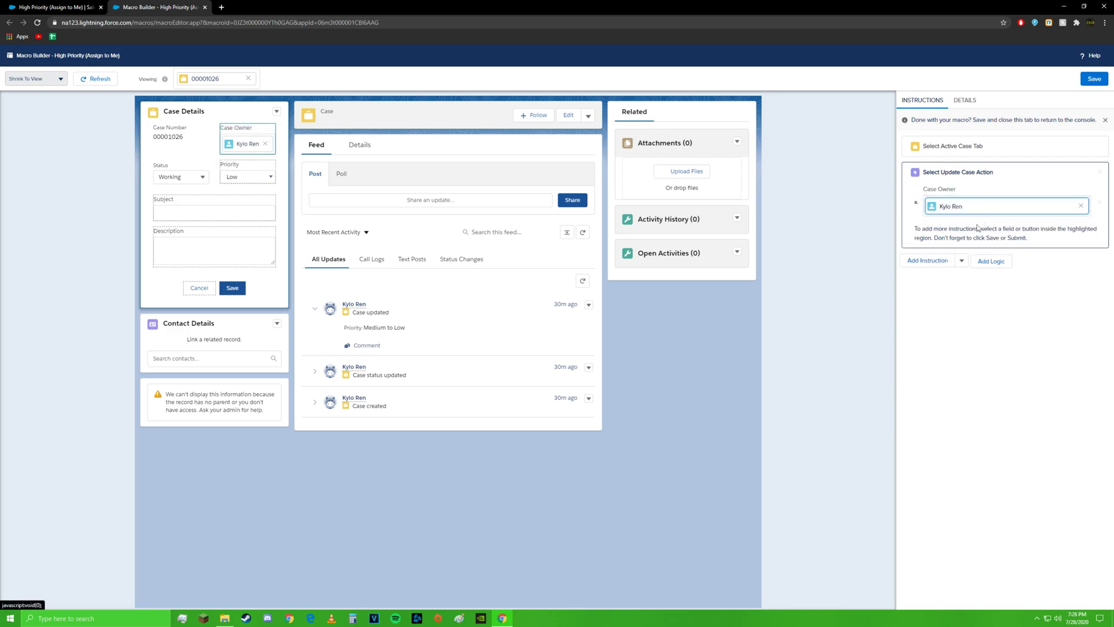
- Add Status set to Escalated and Priority set to High to the Update Case action, and save the macro
drag(211, 171, 187, 176)
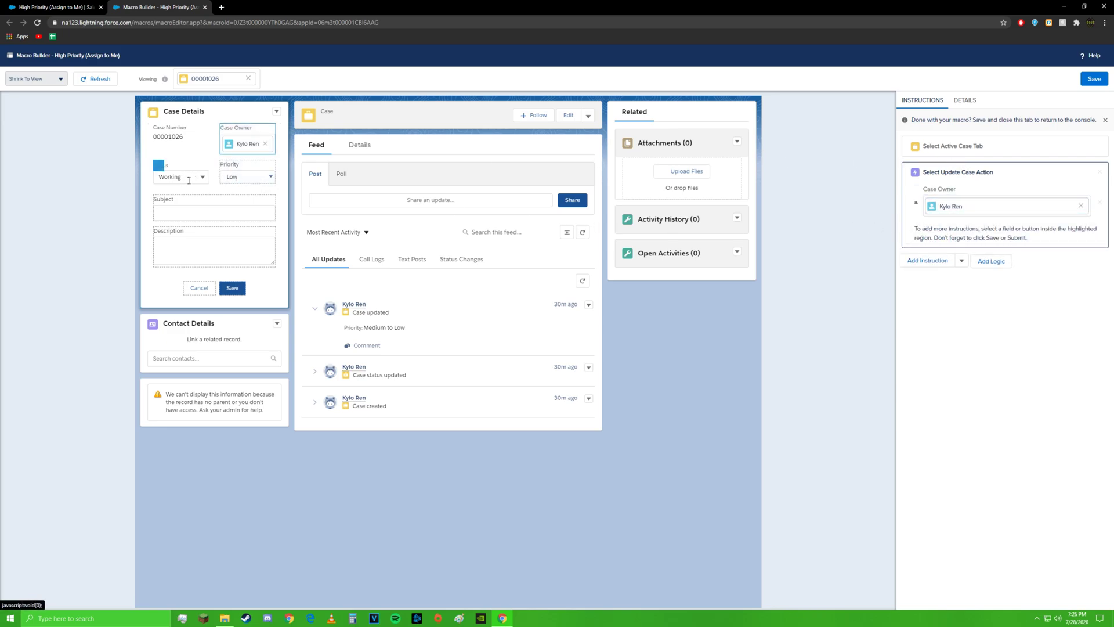
click(162, 165)
click(968, 241)
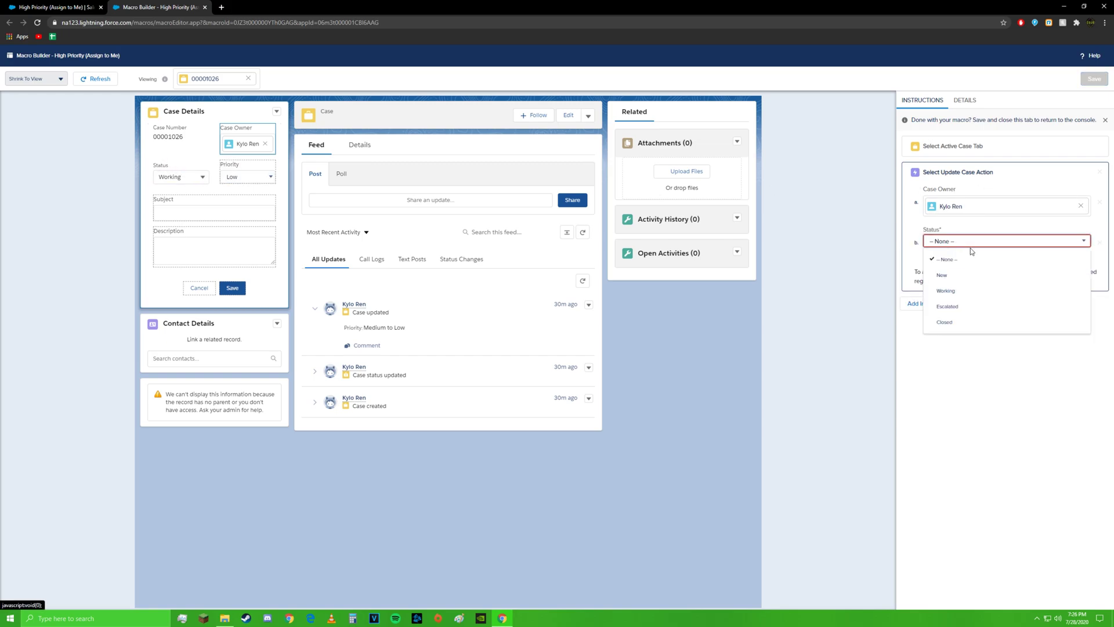
click(962, 312)
click(229, 168)
click(939, 284)
click(952, 321)
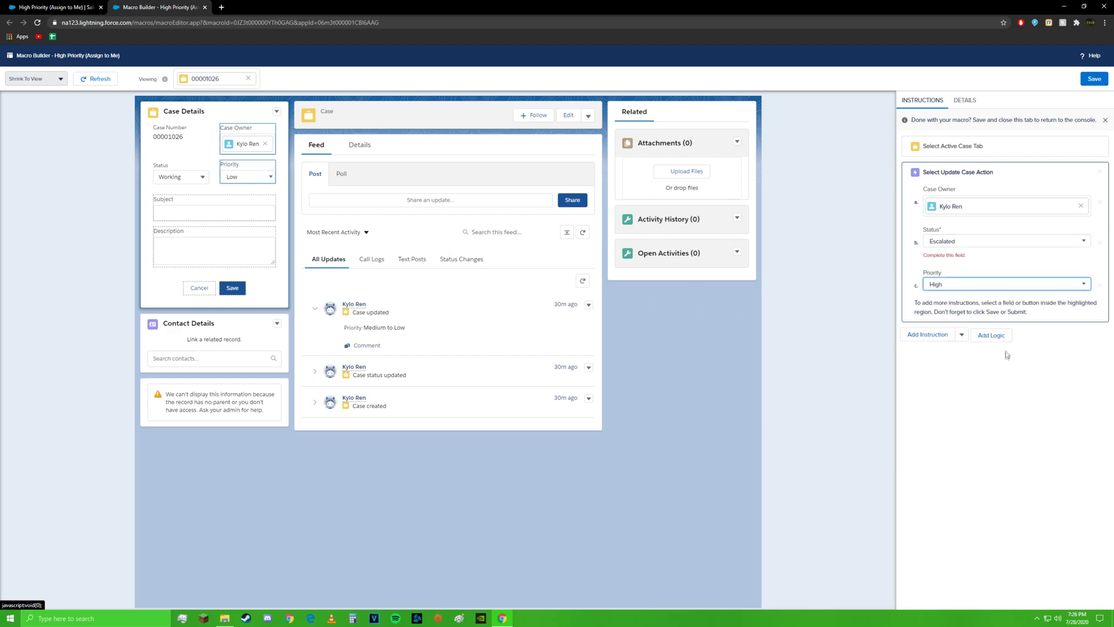
click(1095, 82)
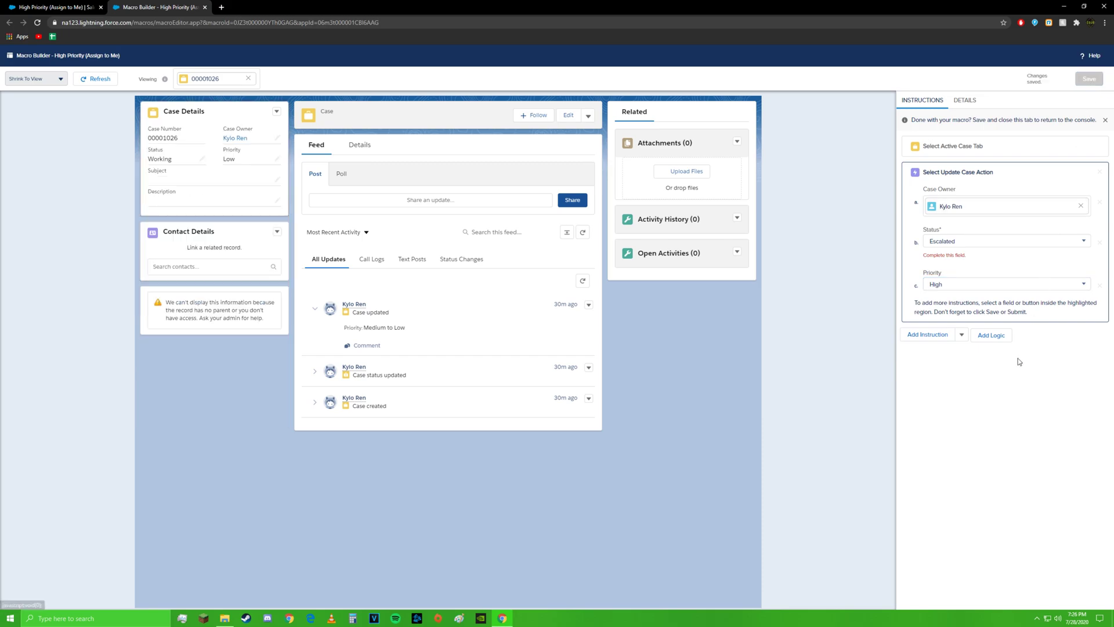
- Add a second Update Case action with a Submit Action instruction and save the macro
double_click(207, 194)
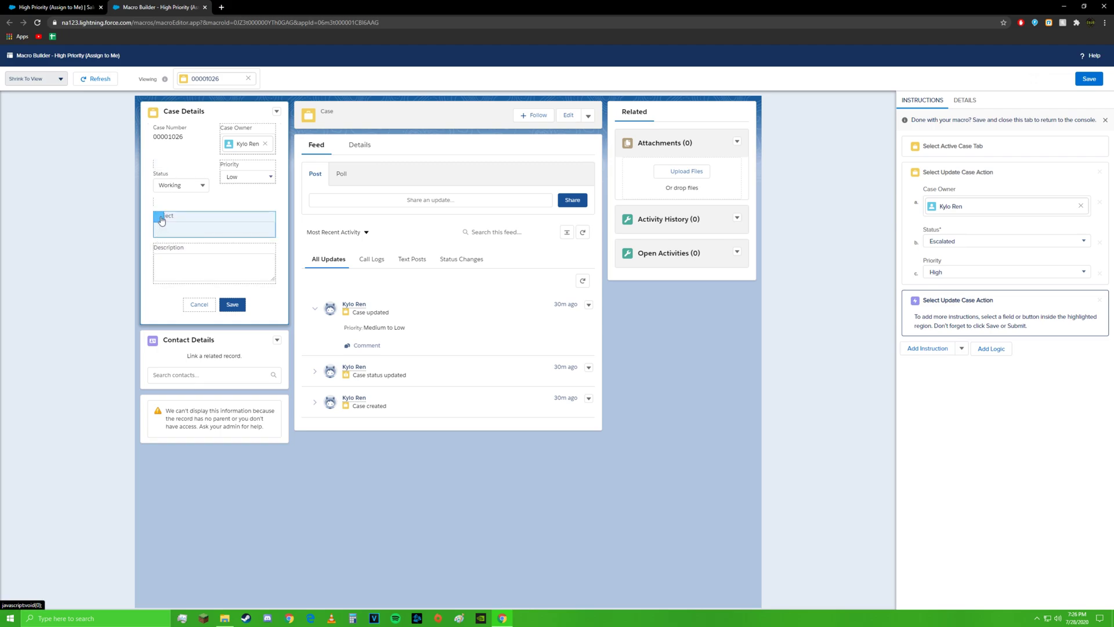
click(226, 306)
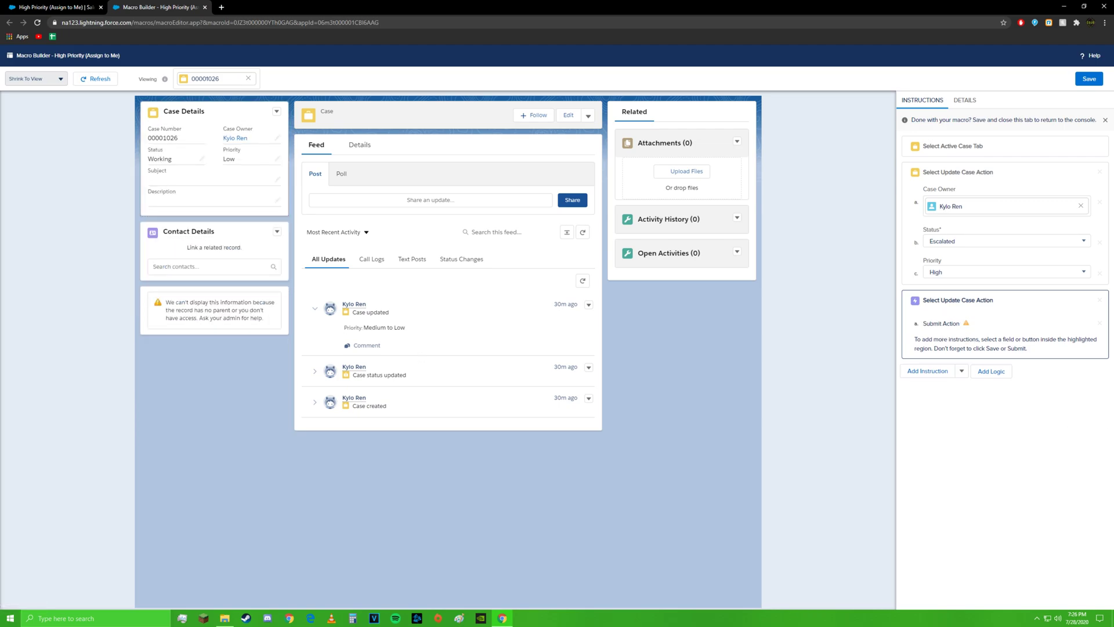
click(1088, 81)
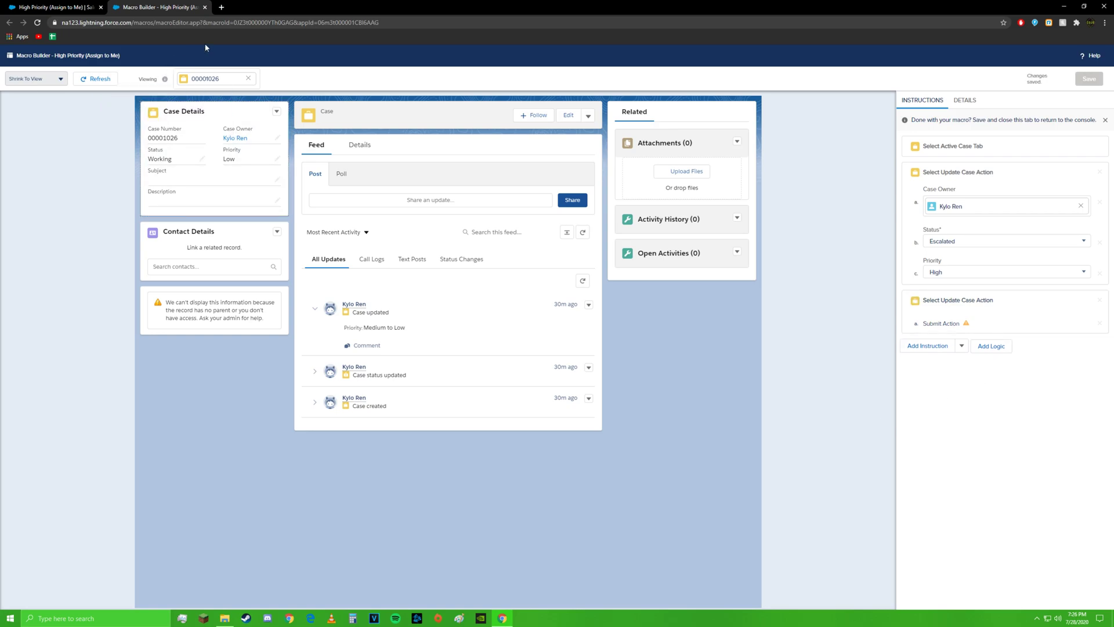
- Open the first recently viewed case in the Service Console, run the High Priority (Assign to Me) macro on it and minimize the Macros utility
click(219, 12)
click(58, 150)
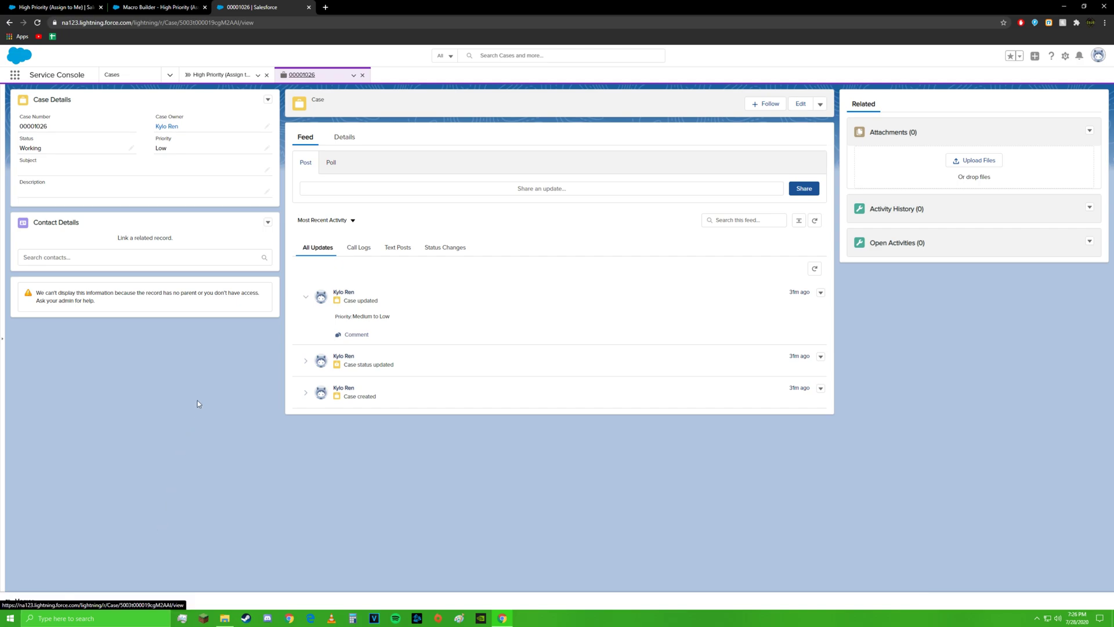
click(70, 438)
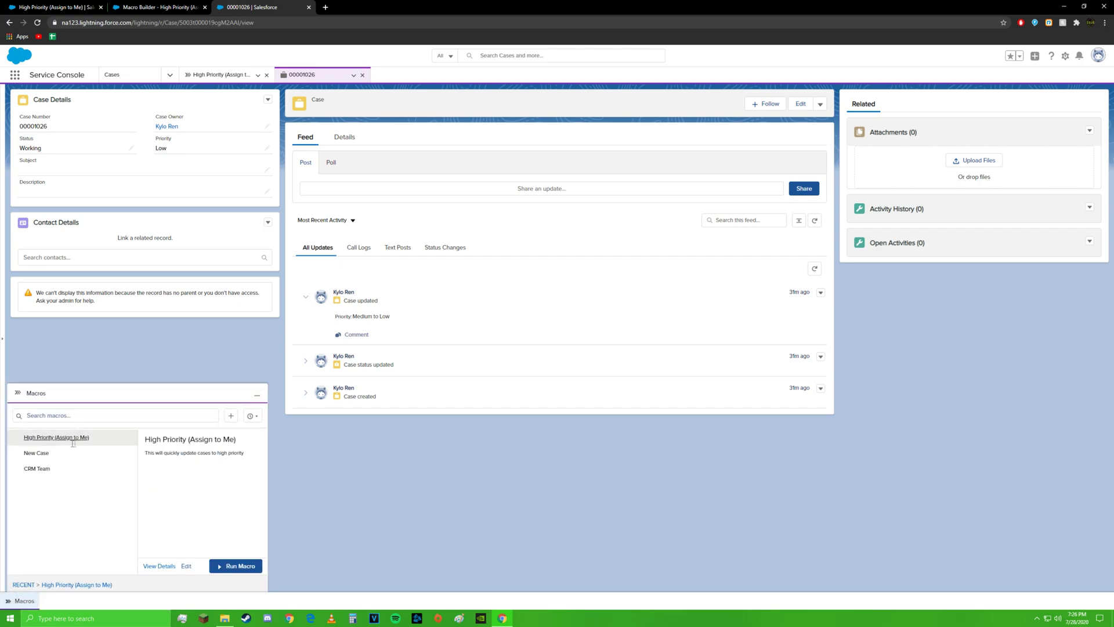
click(239, 566)
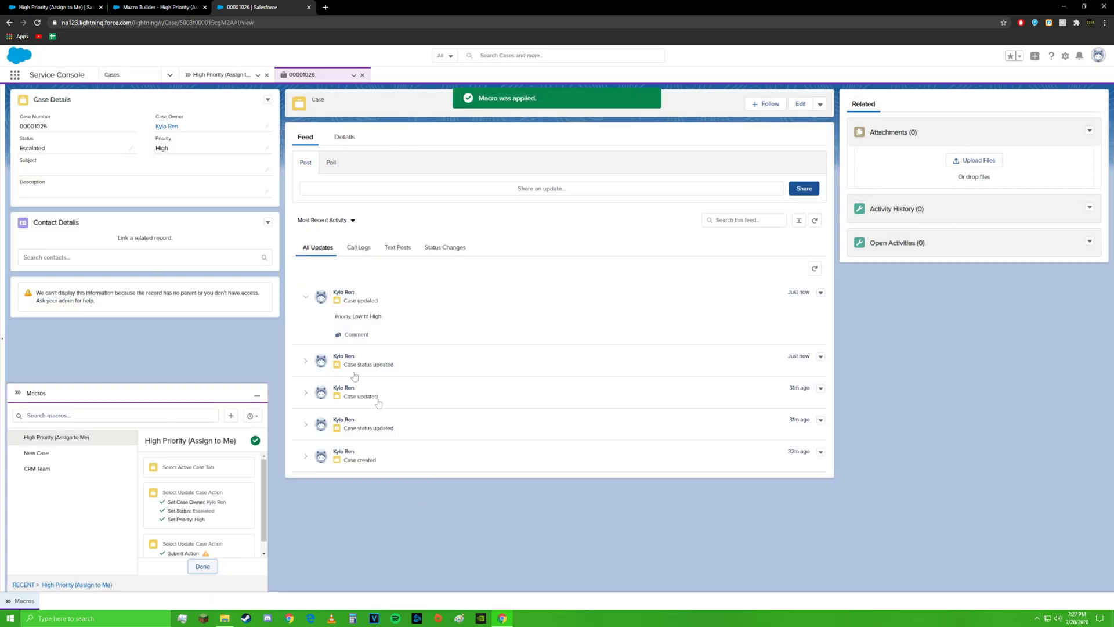
click(257, 395)
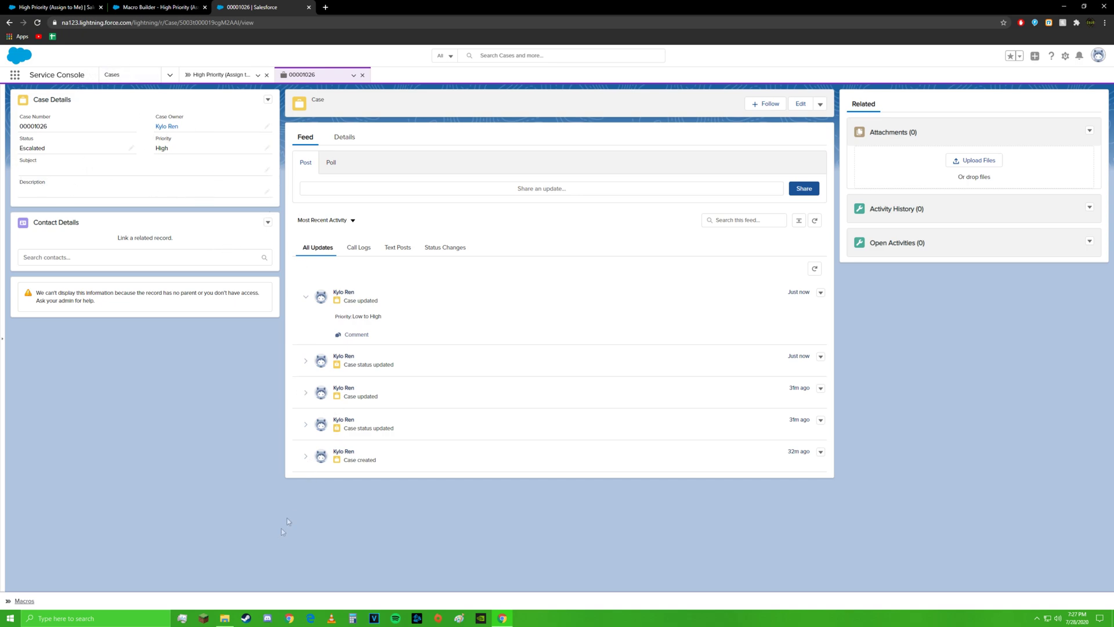
- Reopen the Macros utility, preview the saved macros and open the CRM Team macro for editing
click(24, 601)
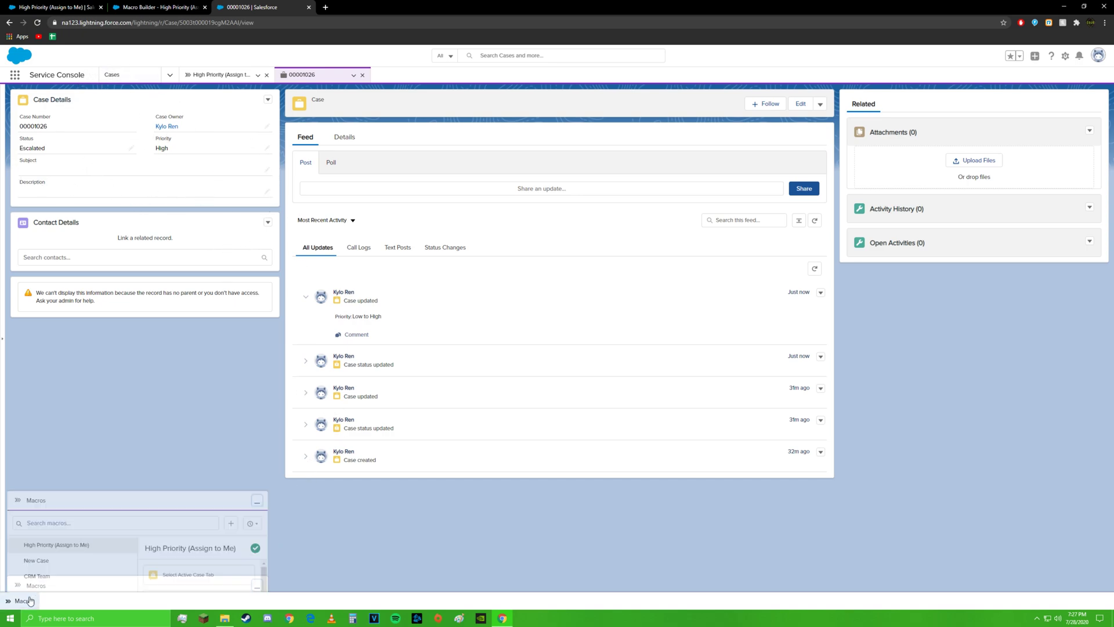
click(51, 472)
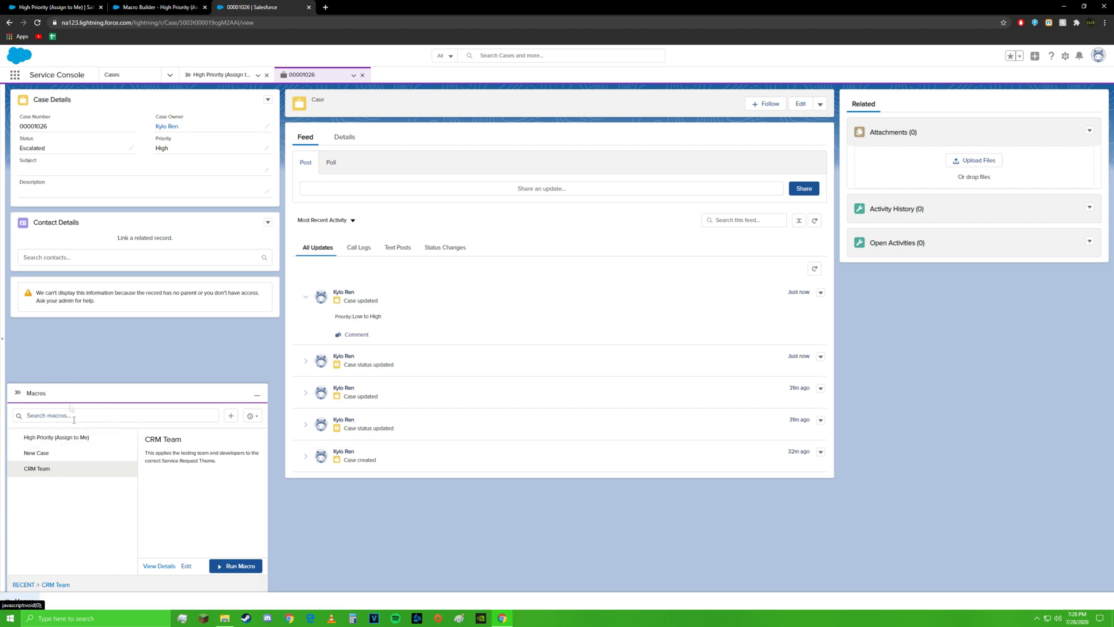
click(56, 437)
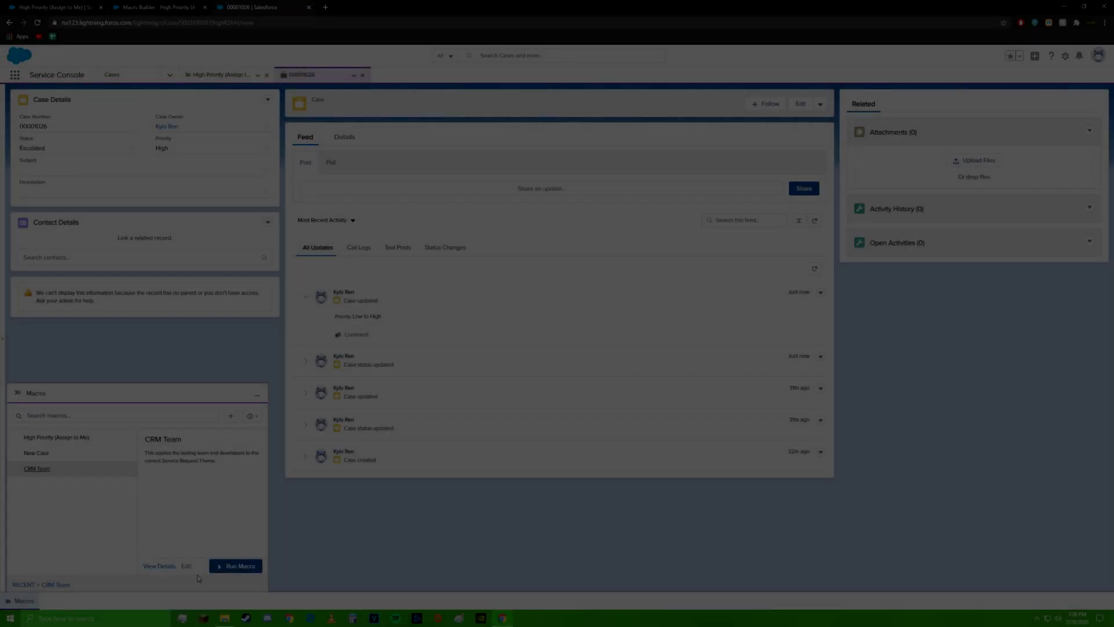
click(186, 566)
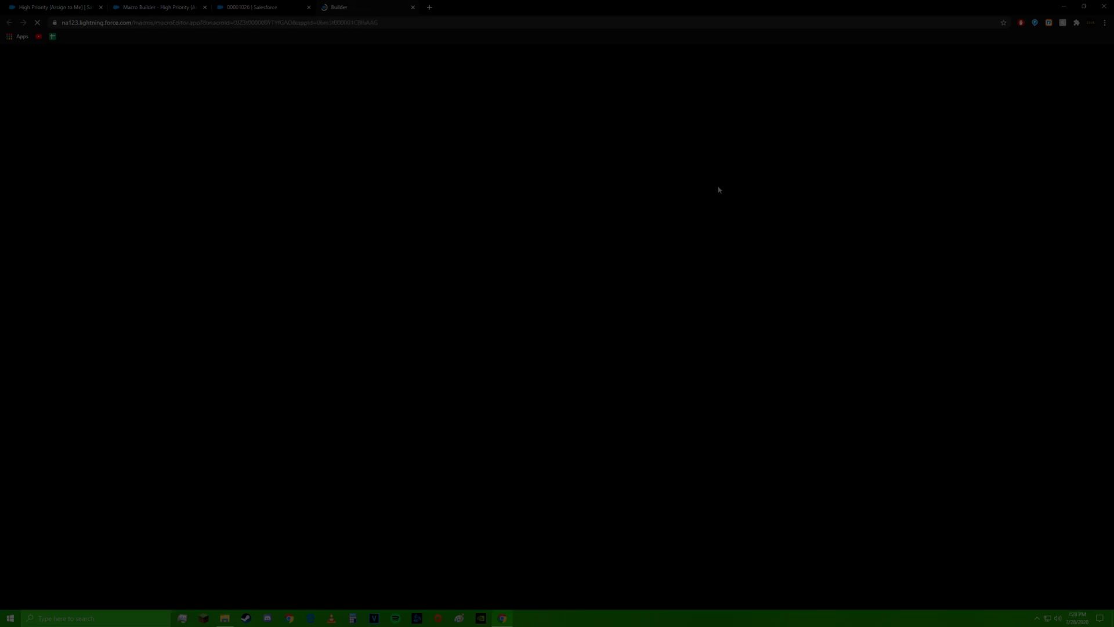